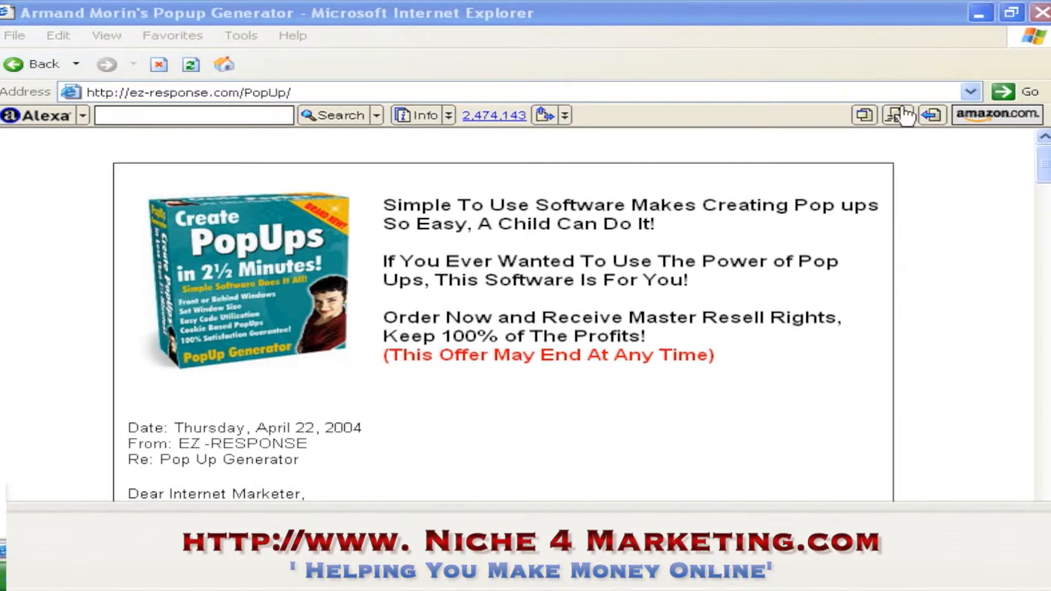
Close the browser window and launch the popup generator from the desktop shortcut
click(989, 15)
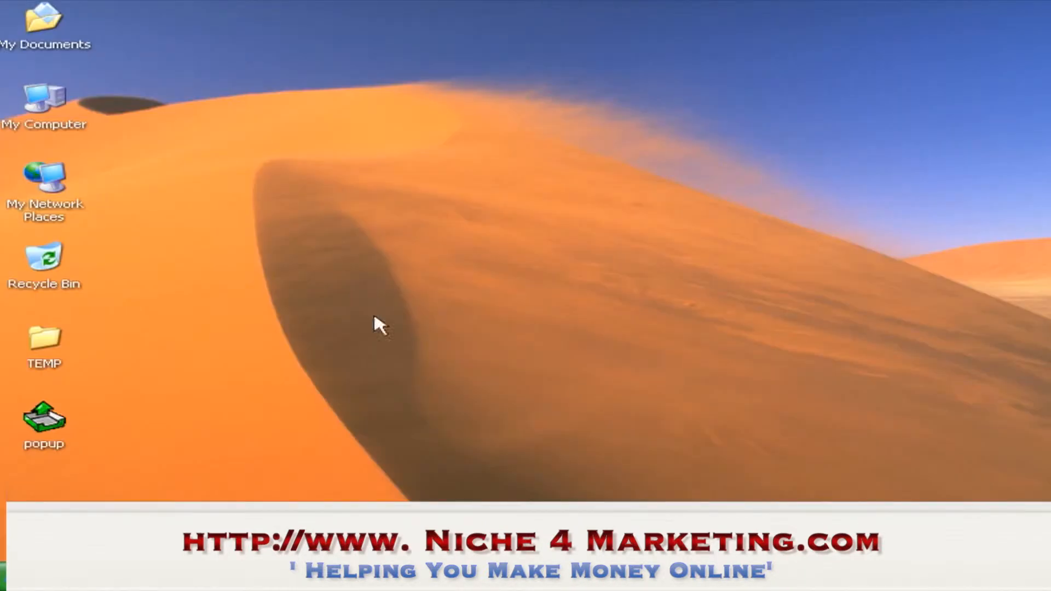
click(61, 431)
double_click(65, 437)
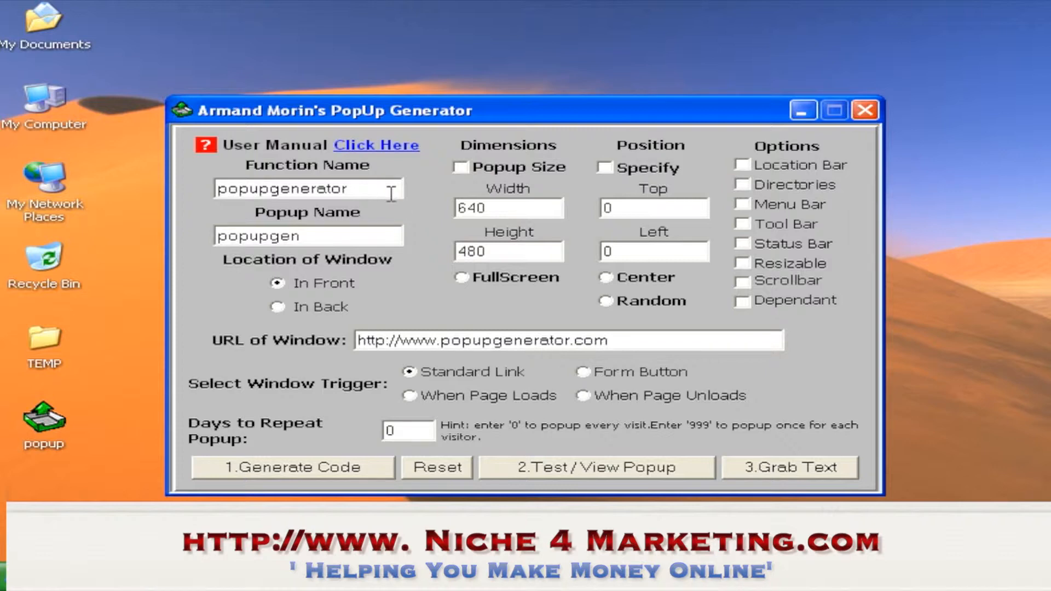
Set the function name to Popup1 and the popup name to Example
drag(359, 190, 197, 198)
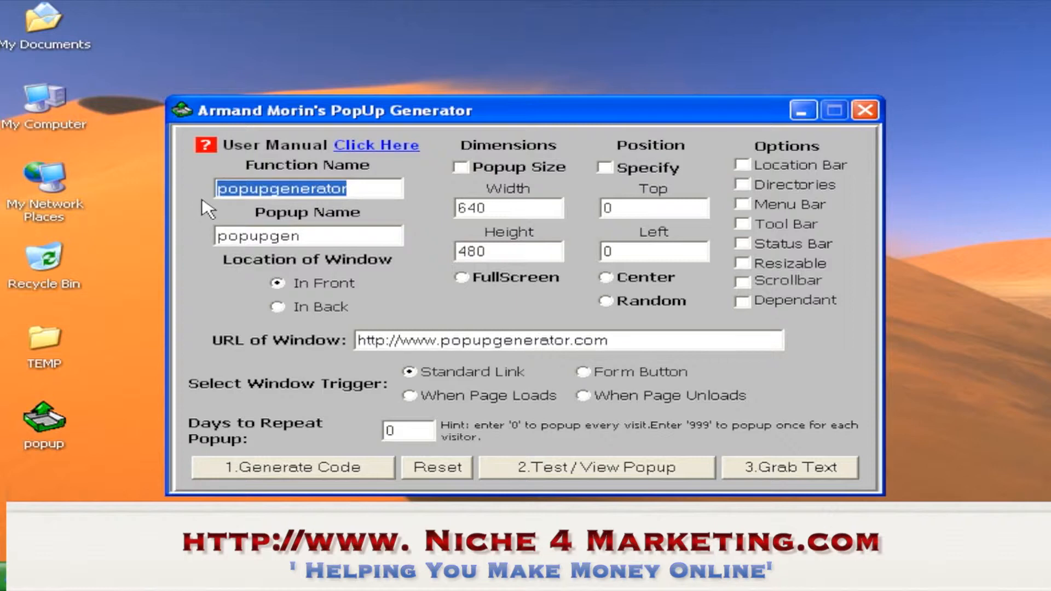
text(Popup1)
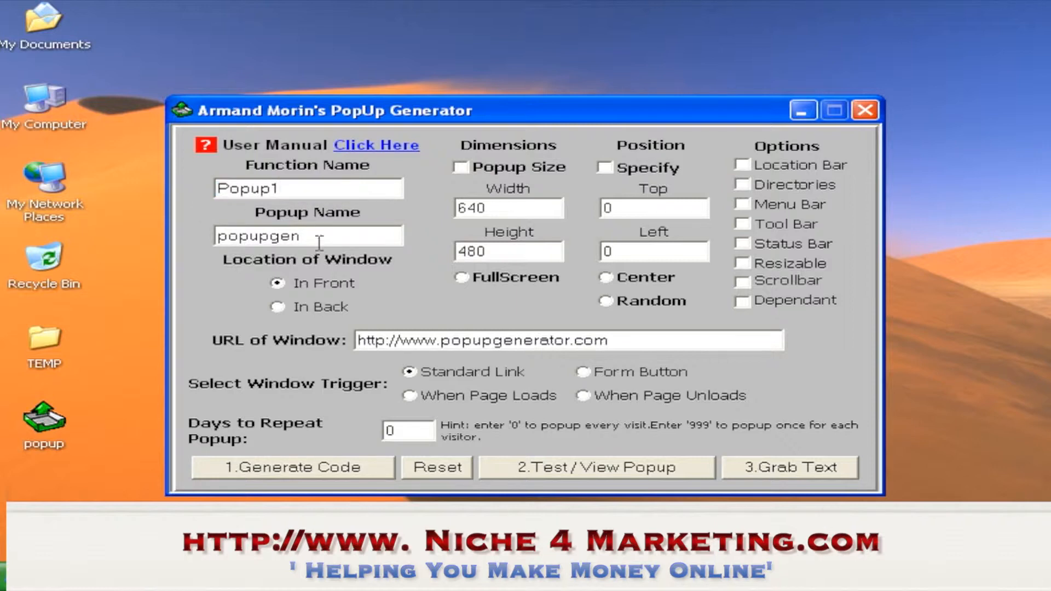
drag(324, 240, 225, 240)
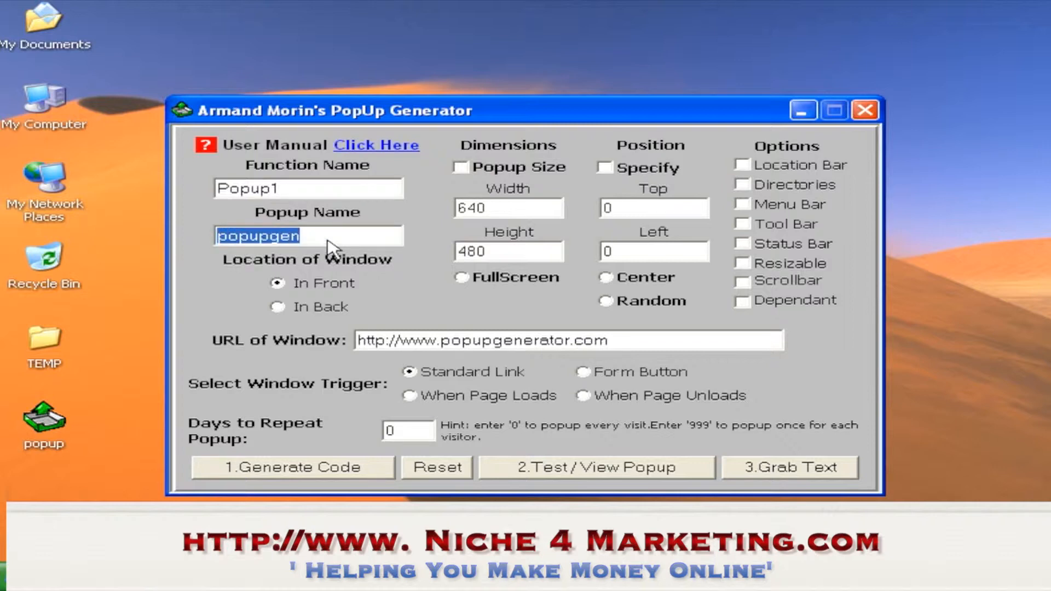
text(Example)
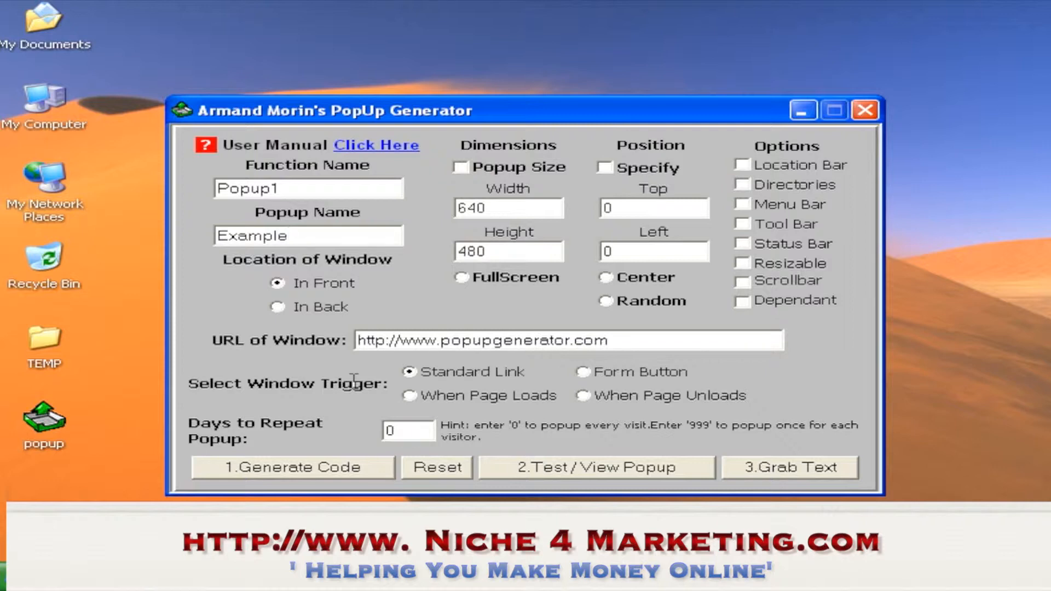
Choose the Form Button window trigger and enable Popup Size with width 640 and height 480
click(411, 396)
click(583, 398)
click(592, 377)
click(475, 168)
drag(486, 207, 462, 211)
drag(490, 252, 462, 256)
click(516, 253)
mouse_move(624, 125)
mouse_down()
mouse_move(660, 134)
mouse_move(628, 131)
mouse_up()
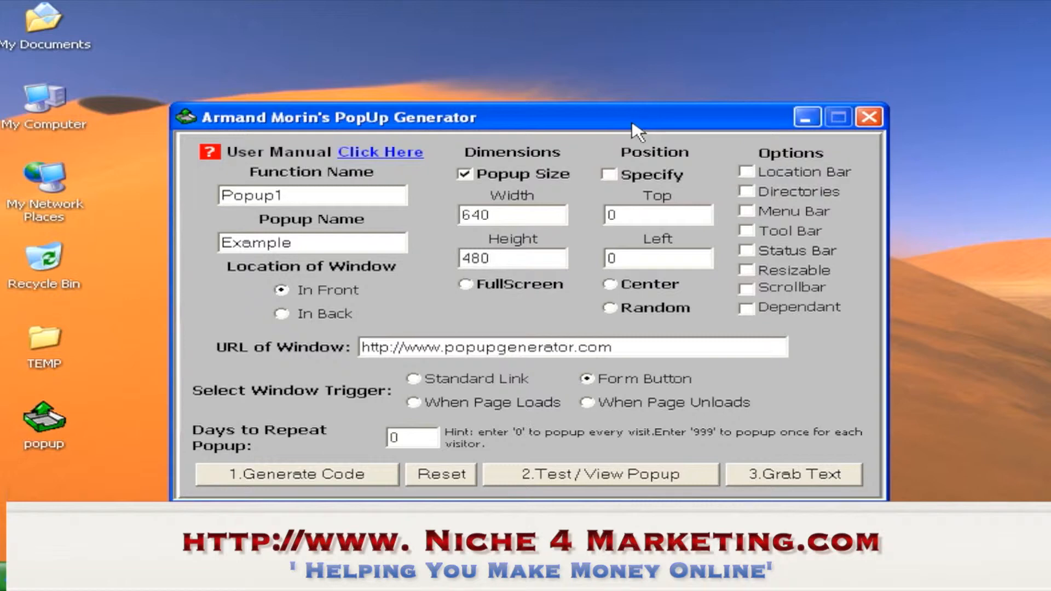
Launch FrontPage from the Start menu programs
click(16, 581)
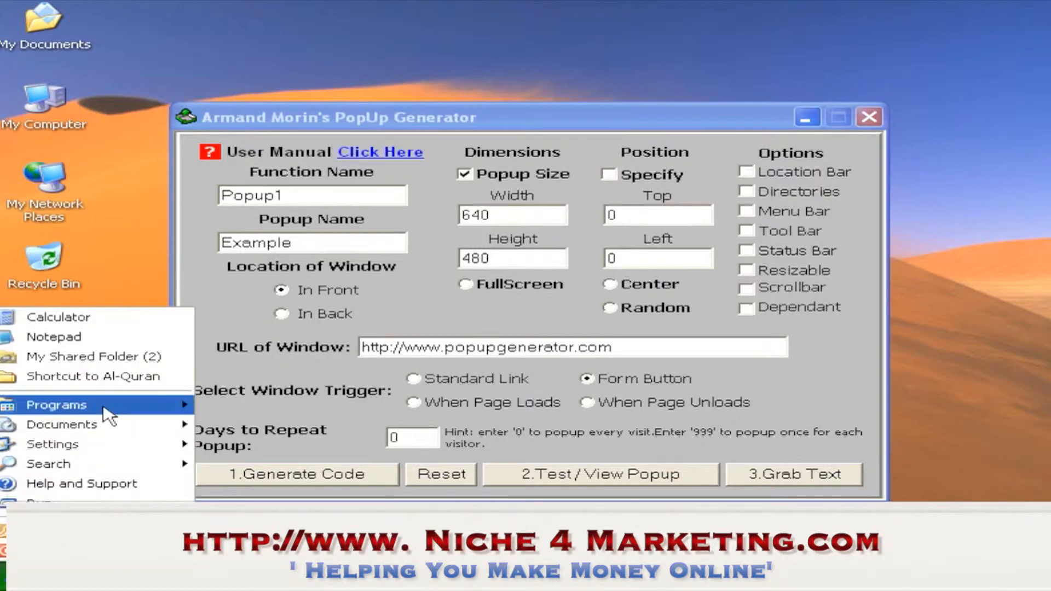
mouse_move(164, 404)
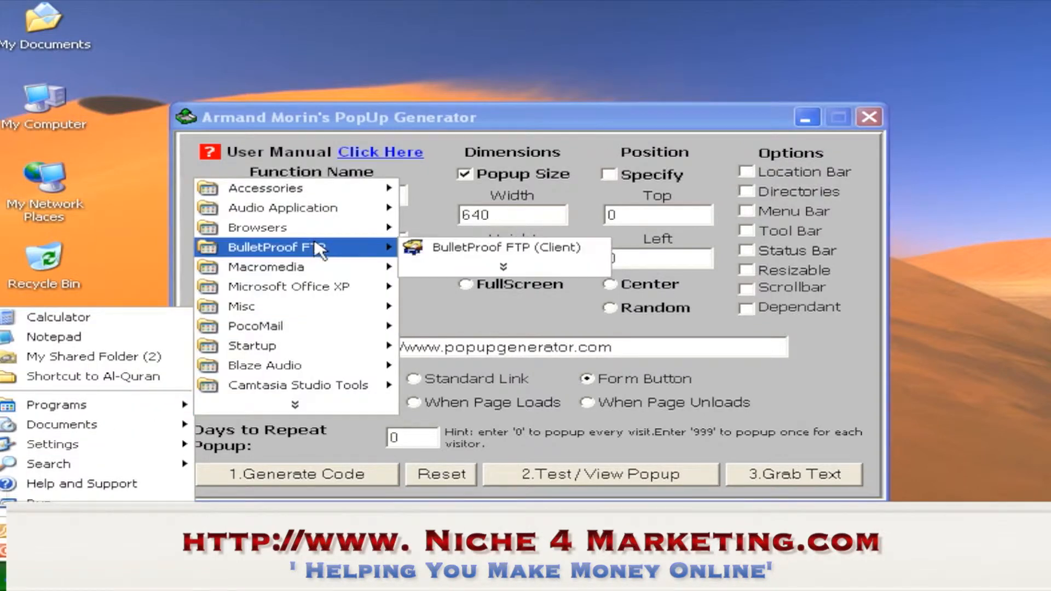
mouse_move(318, 287)
click(439, 289)
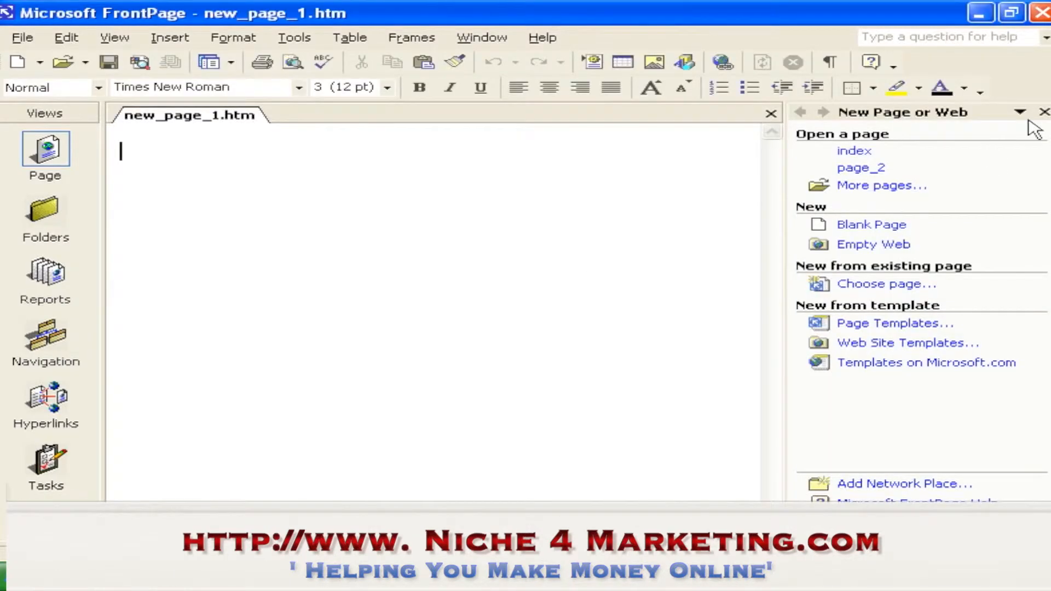
Close the task pane and type four lines of placeholder text on the new page
click(1043, 112)
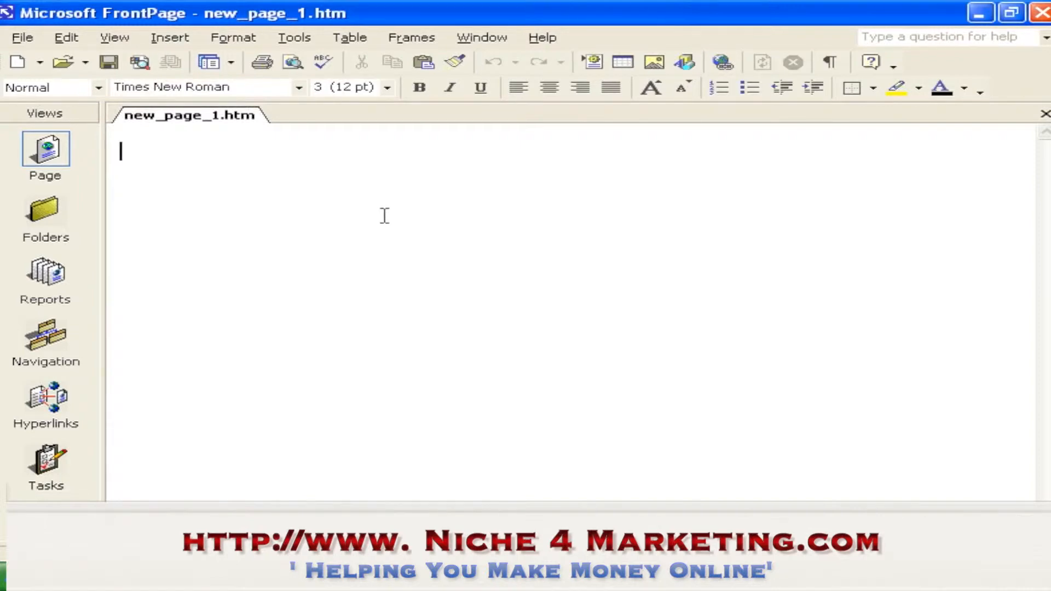
text(dfgdf fg)
key(Return)
text(dfgfdgfdg)
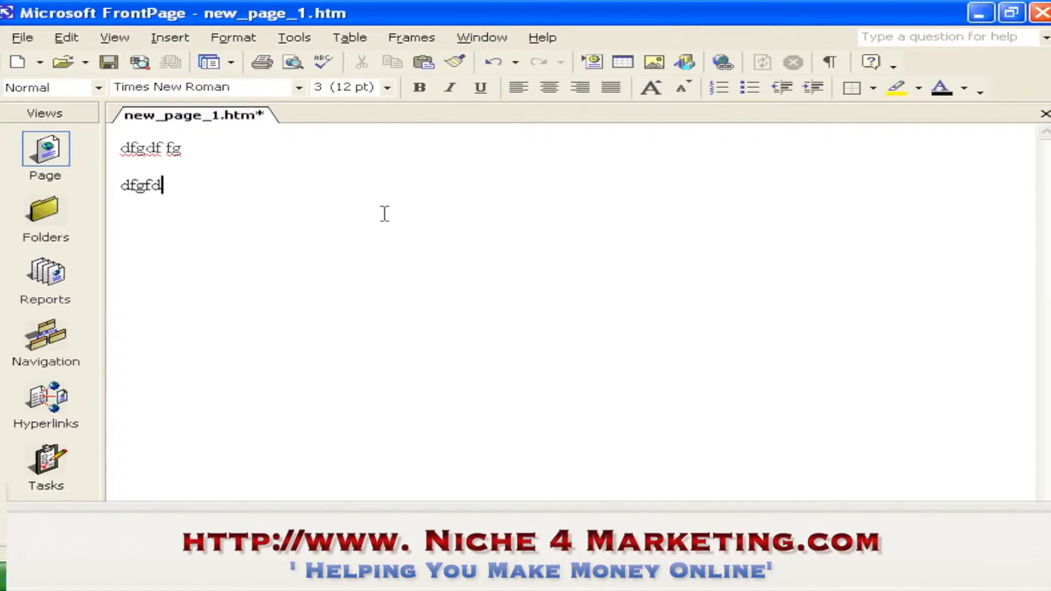
key(Return)
text(dfgfdgd)
key(Return)
text(dfgdfgfg)
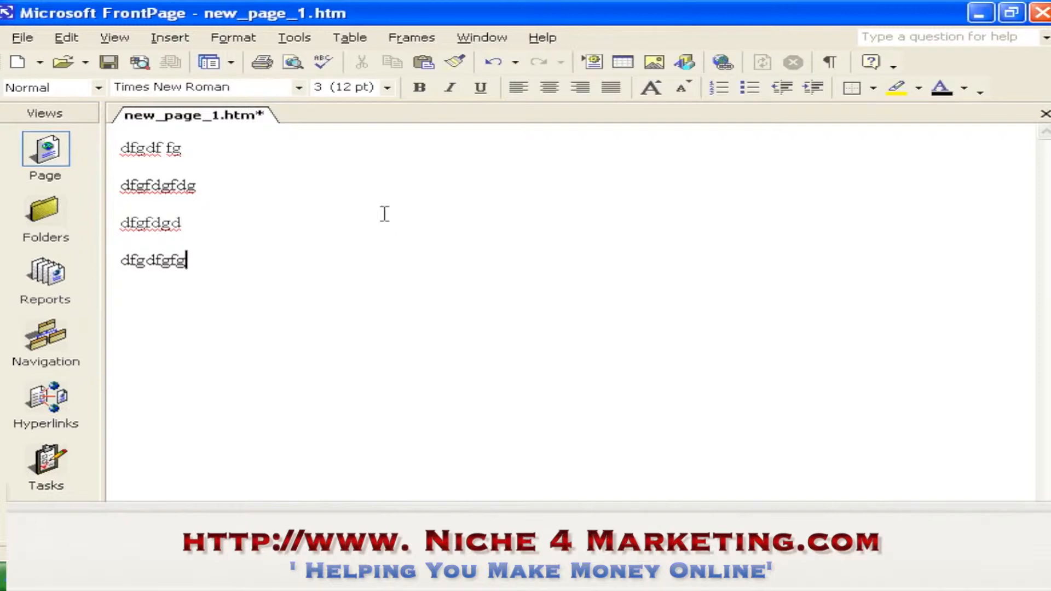
key(Return)
Switch back to the popup generator and enable all eight window options, Location Bar through Dependant
click(475, 577)
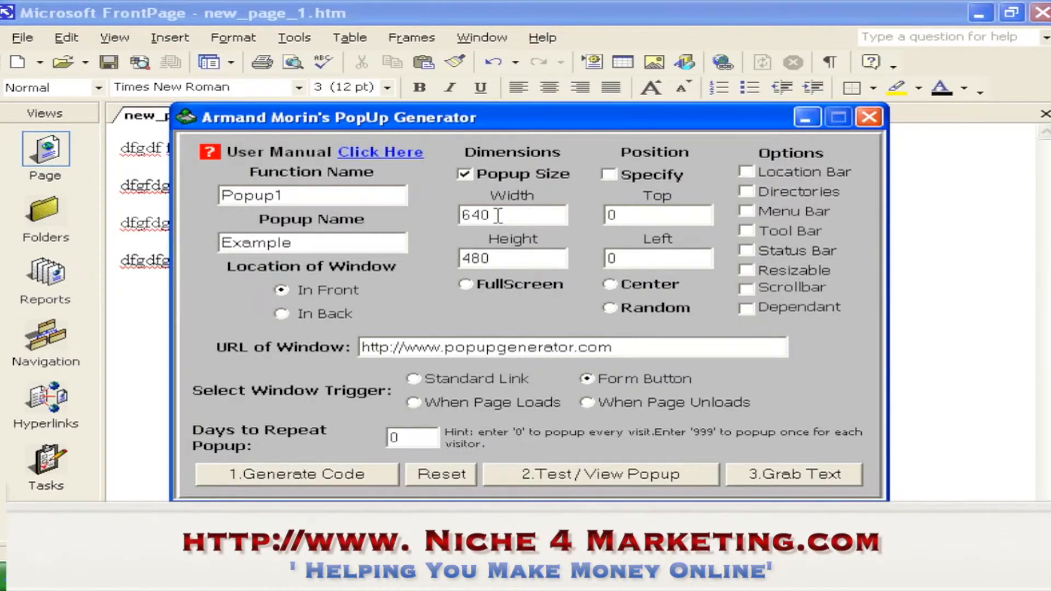
click(754, 173)
click(748, 192)
click(748, 212)
click(746, 232)
click(747, 251)
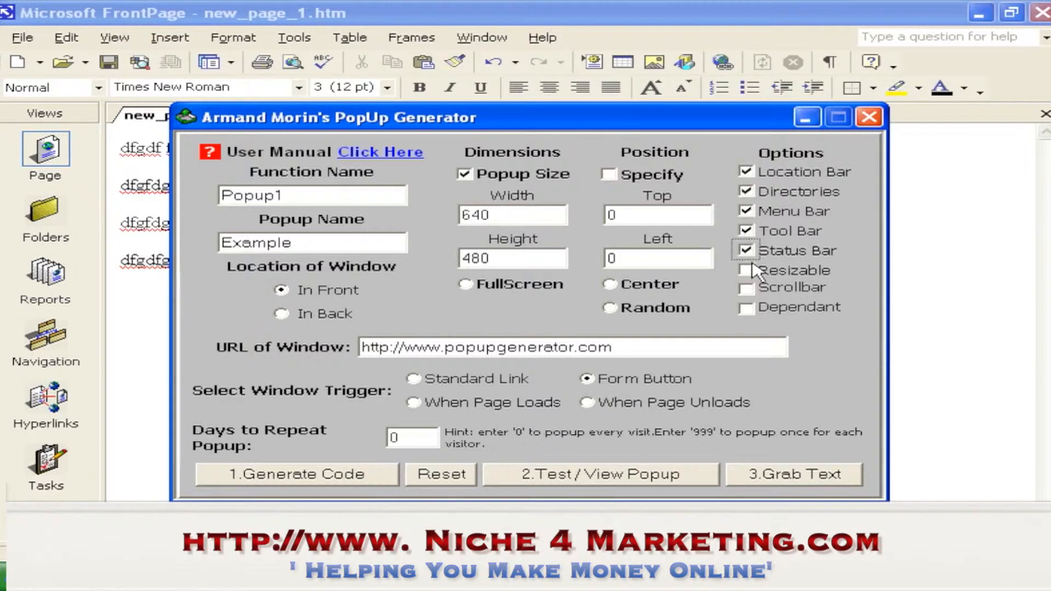
click(747, 269)
click(748, 289)
click(748, 308)
click(651, 348)
drag(658, 347, 498, 350)
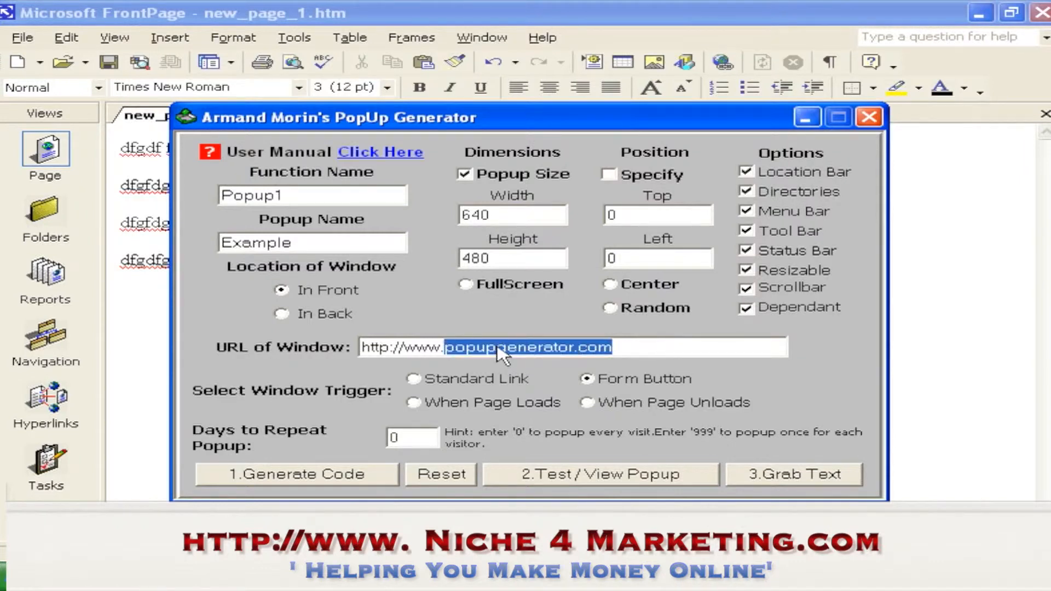
text(amazingformu)
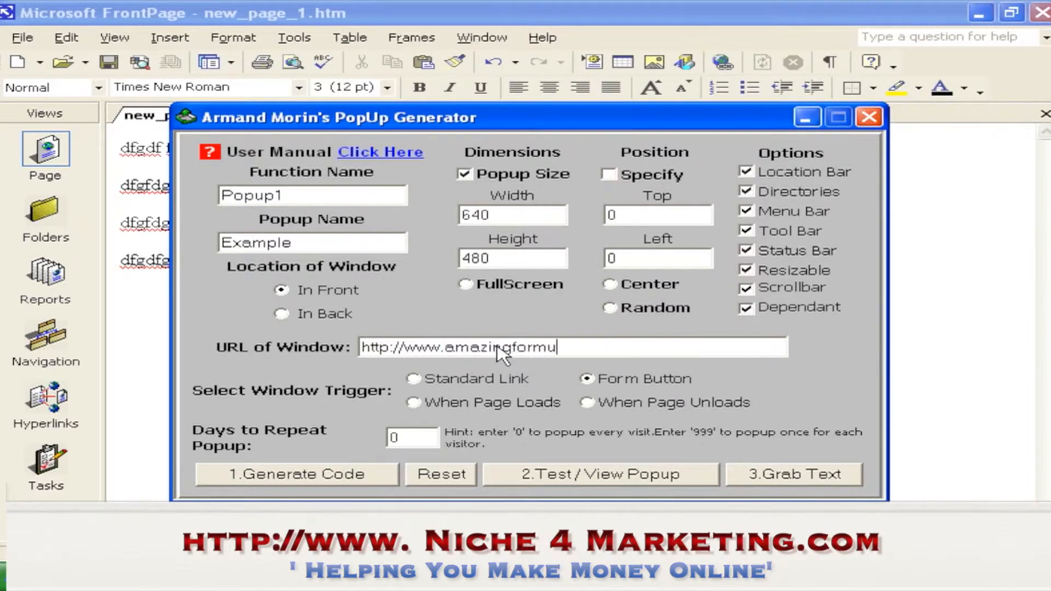
text(la.com)
click(414, 380)
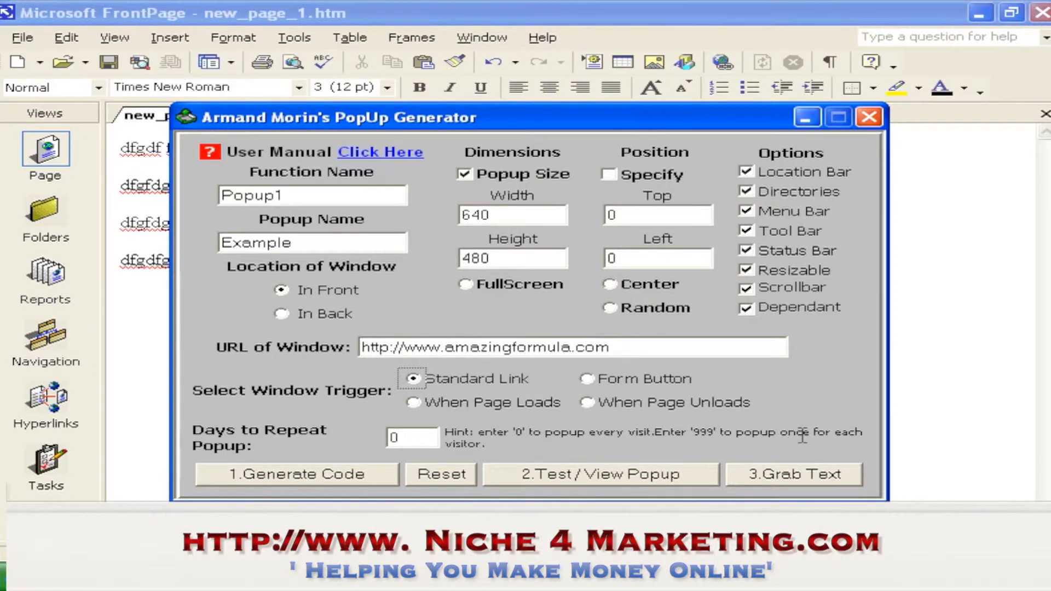
Set the days to repeat the popup to 999 and generate the code
double_click(417, 438)
text(999)
click(356, 475)
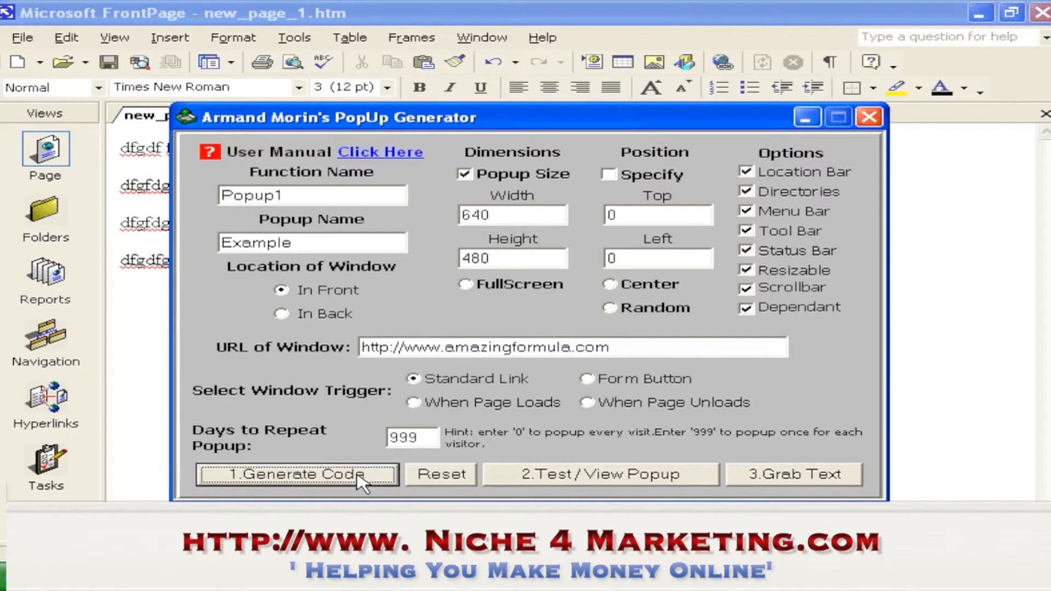
Test the popup and close the preview window
click(564, 481)
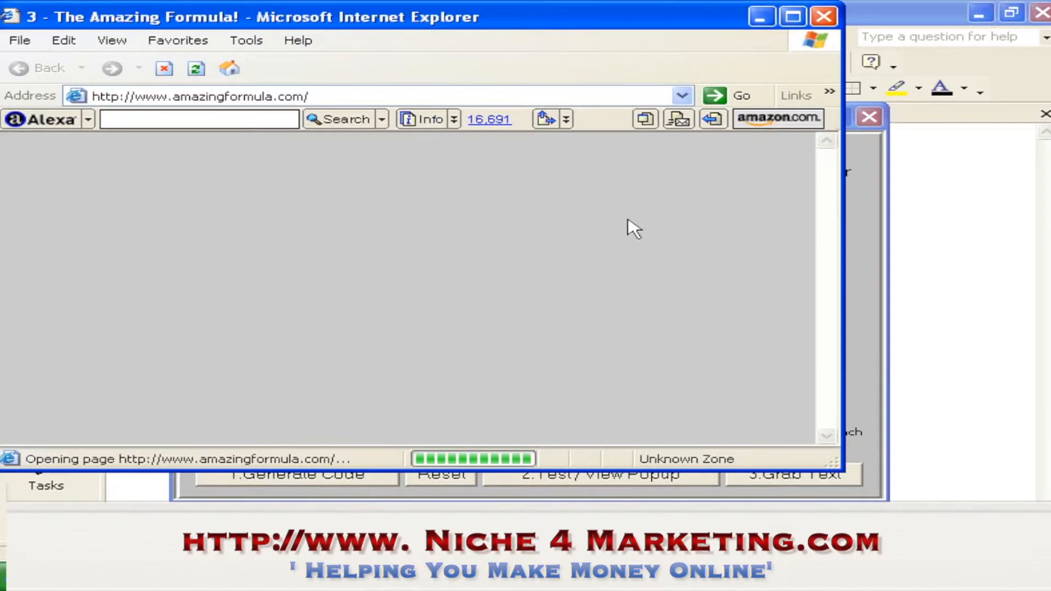
click(822, 17)
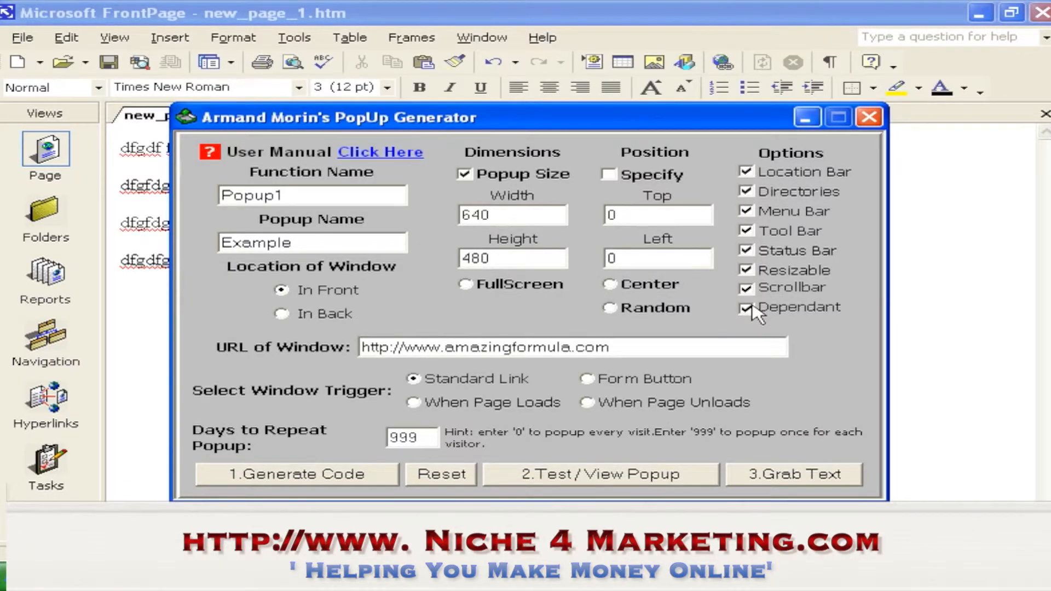
Uncheck every window option except Location Bar and Menu Bar, then regenerate the code
click(750, 308)
click(747, 289)
click(750, 271)
click(747, 250)
click(748, 232)
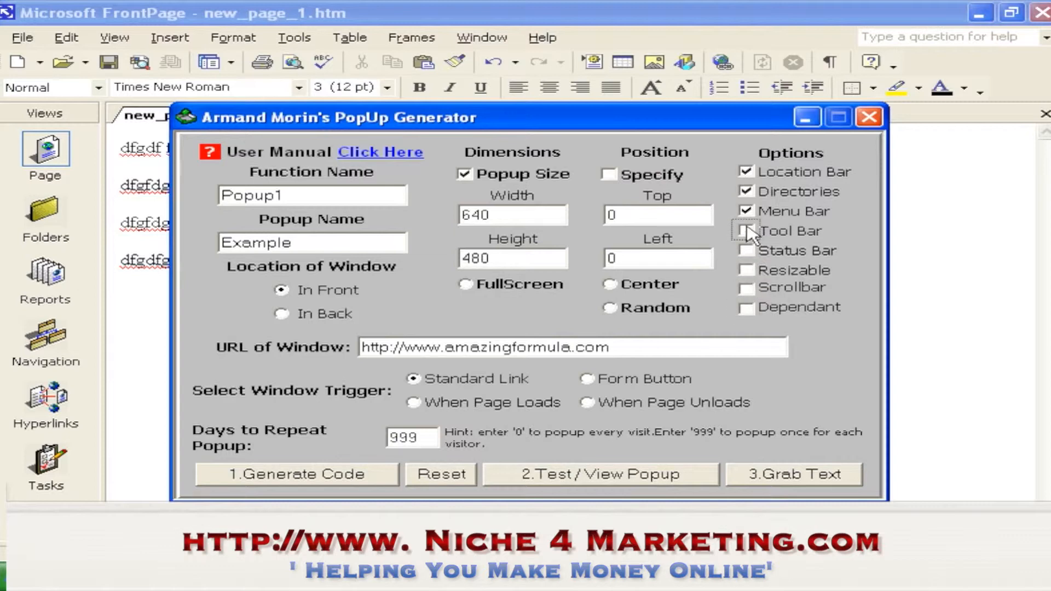
click(746, 192)
click(347, 481)
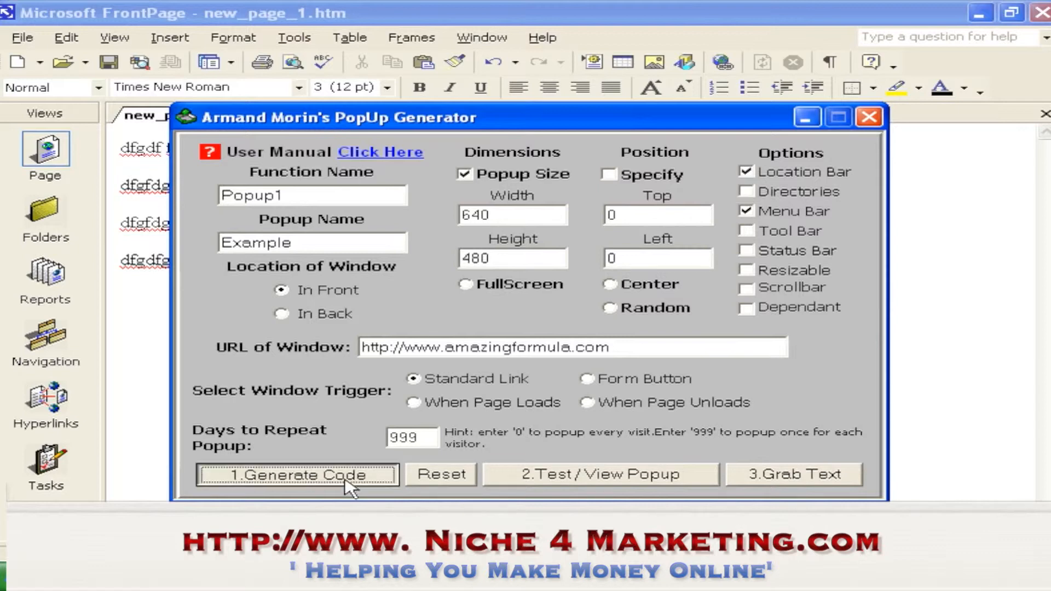
Test the updated popup and close the preview window
click(564, 481)
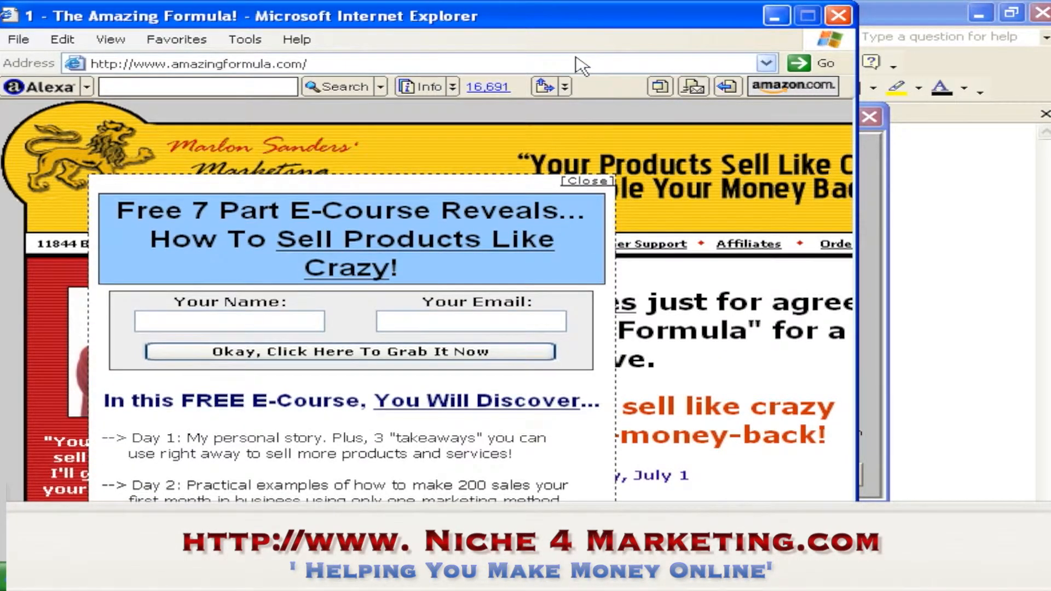
click(836, 18)
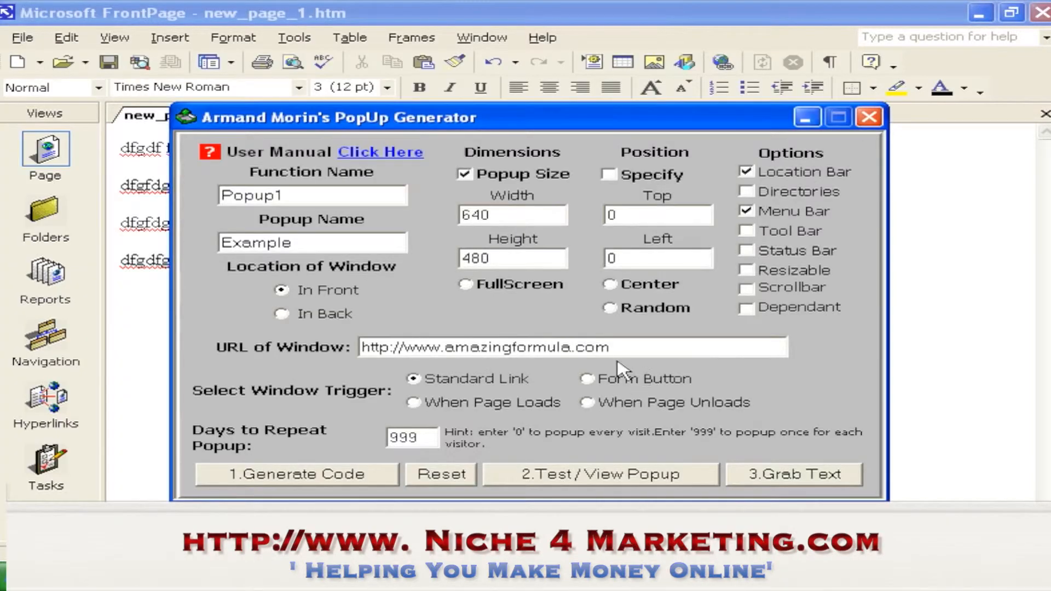
Regenerate the code and open the Grab Text code page
click(611, 346)
click(361, 477)
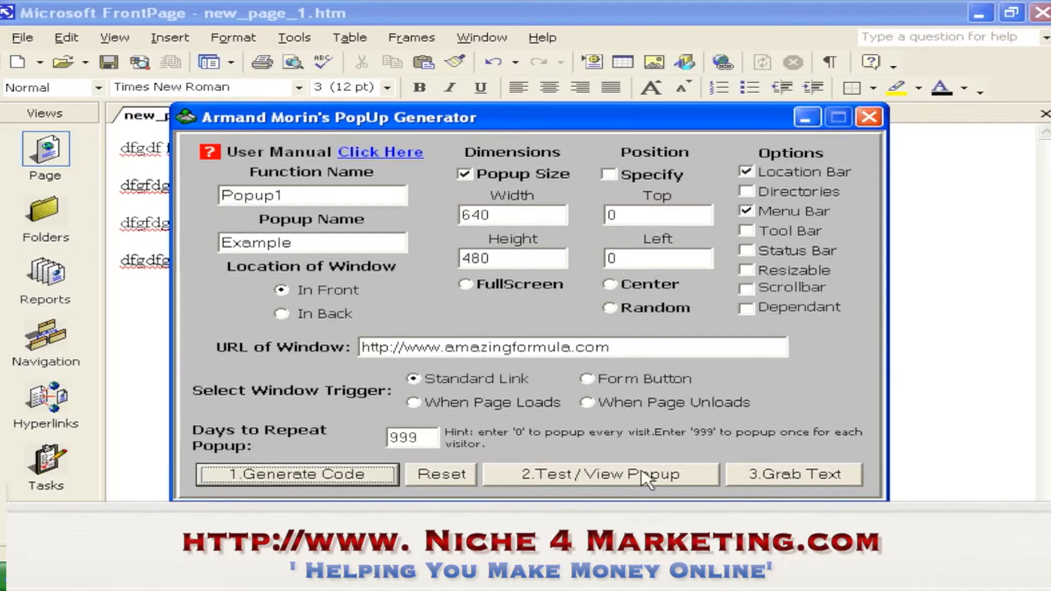
click(766, 481)
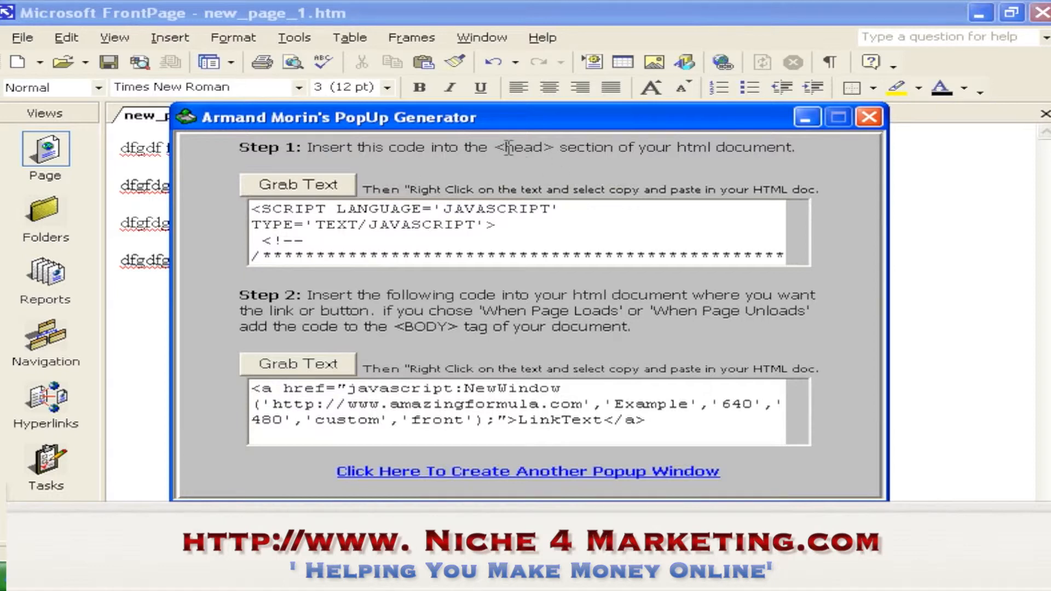
Grab and copy the Step 1 head script code
drag(505, 146, 793, 154)
click(799, 161)
click(285, 189)
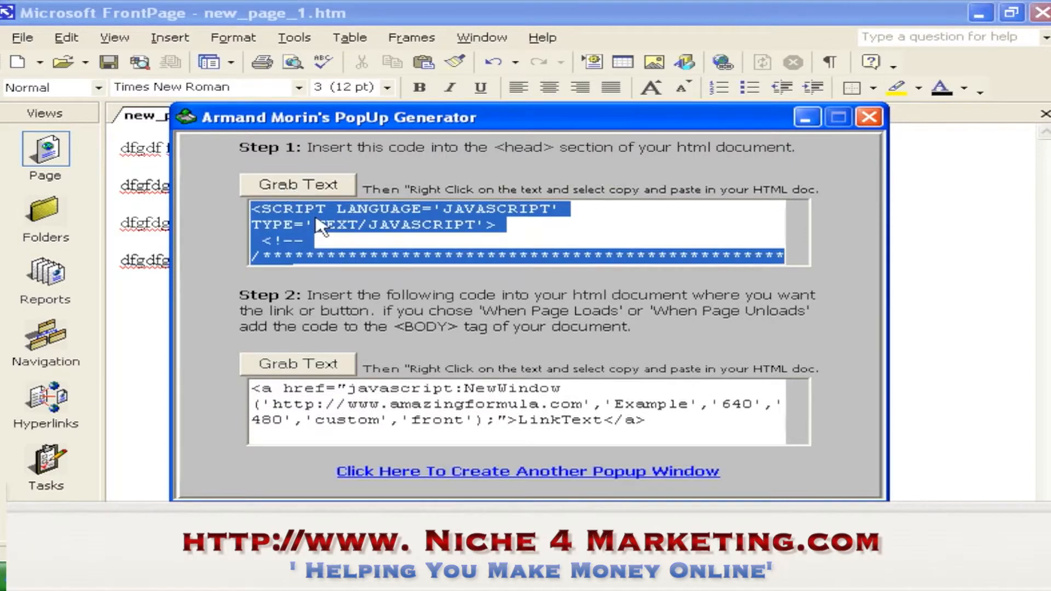
right_click(318, 225)
click(364, 272)
Switch to FrontPage's HTML view and paste the script on a new line right after the <head> tag
click(509, 578)
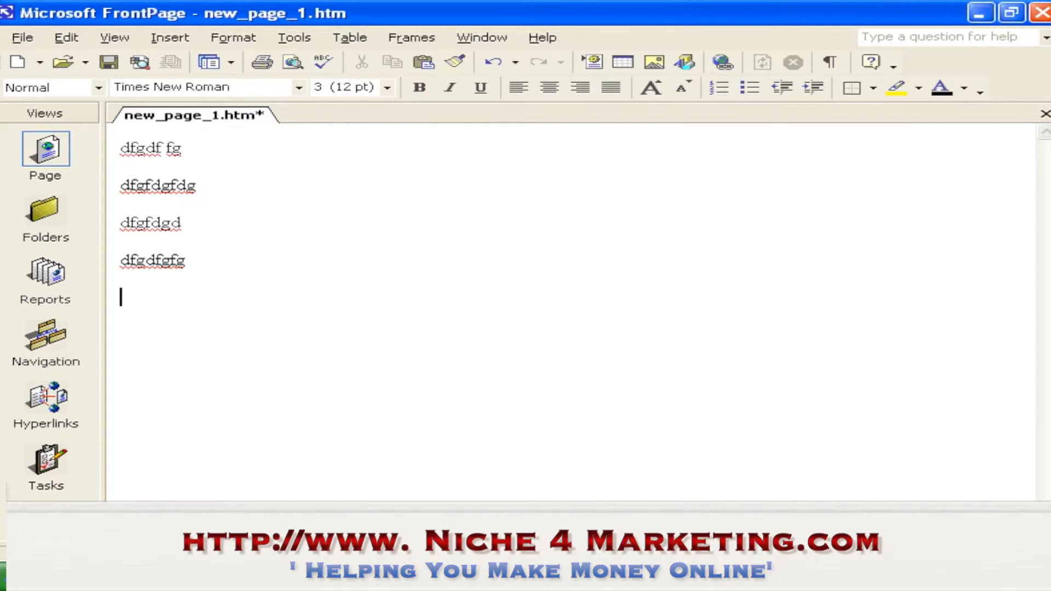
click(222, 532)
click(172, 167)
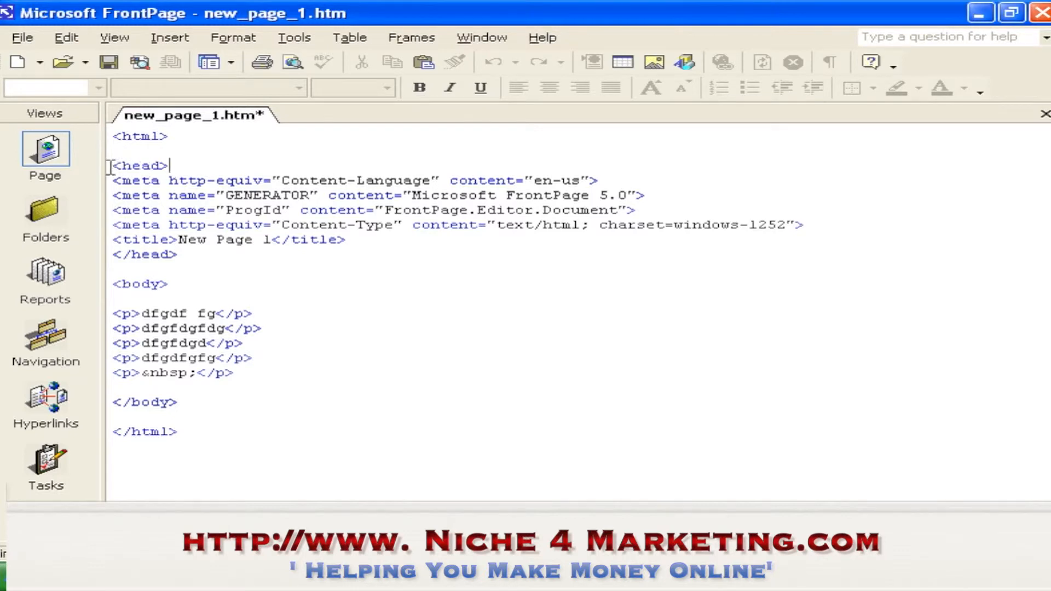
drag(113, 165, 181, 160)
drag(113, 254, 206, 252)
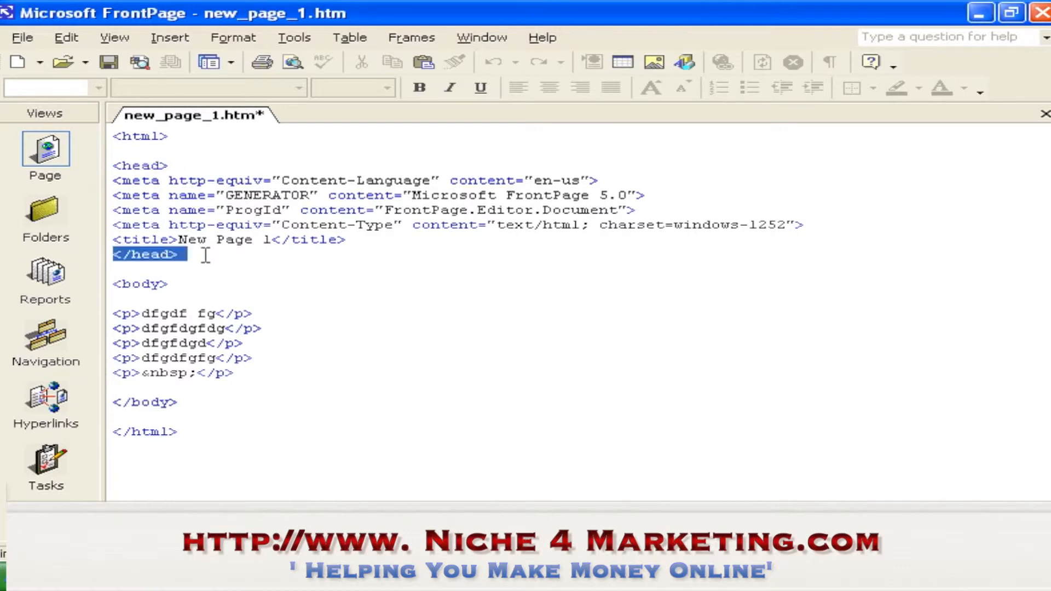
click(203, 250)
click(181, 166)
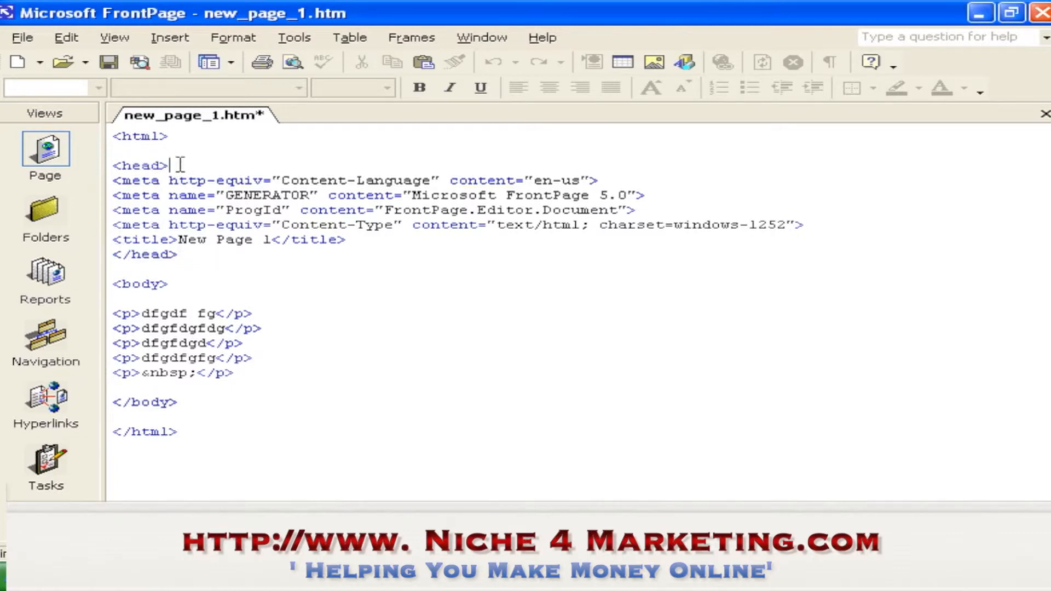
key(Return)
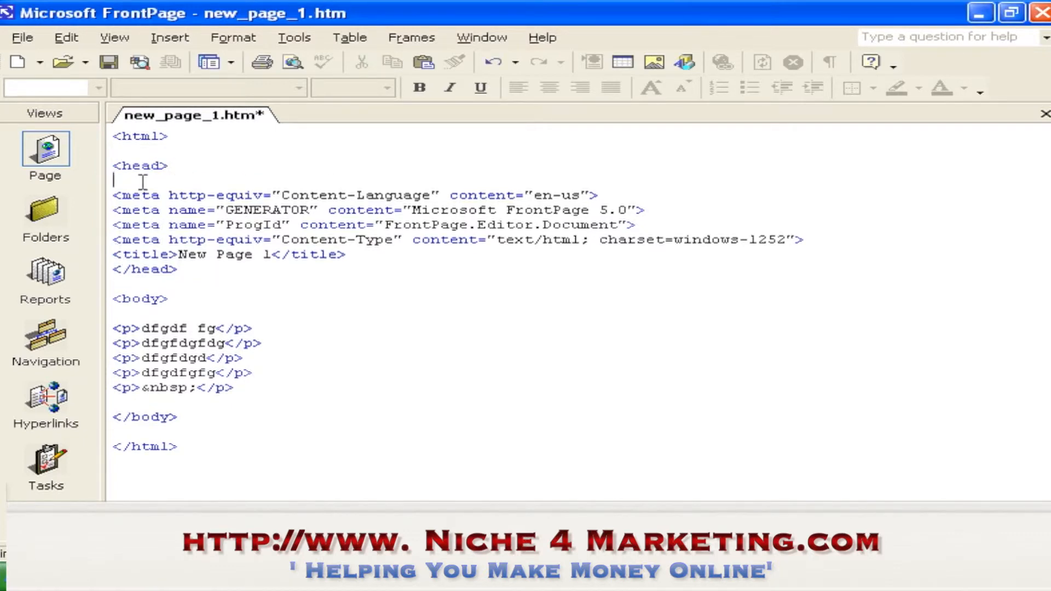
right_click(146, 186)
click(229, 287)
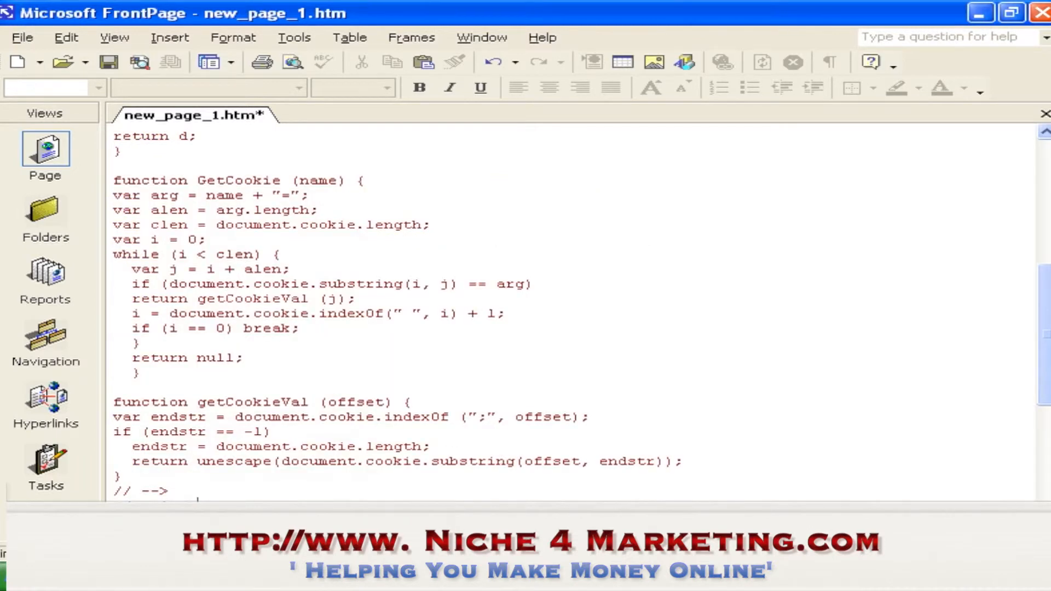
Switch to the PopUp Generator, grab the Step 2 link code and copy it
click(475, 577)
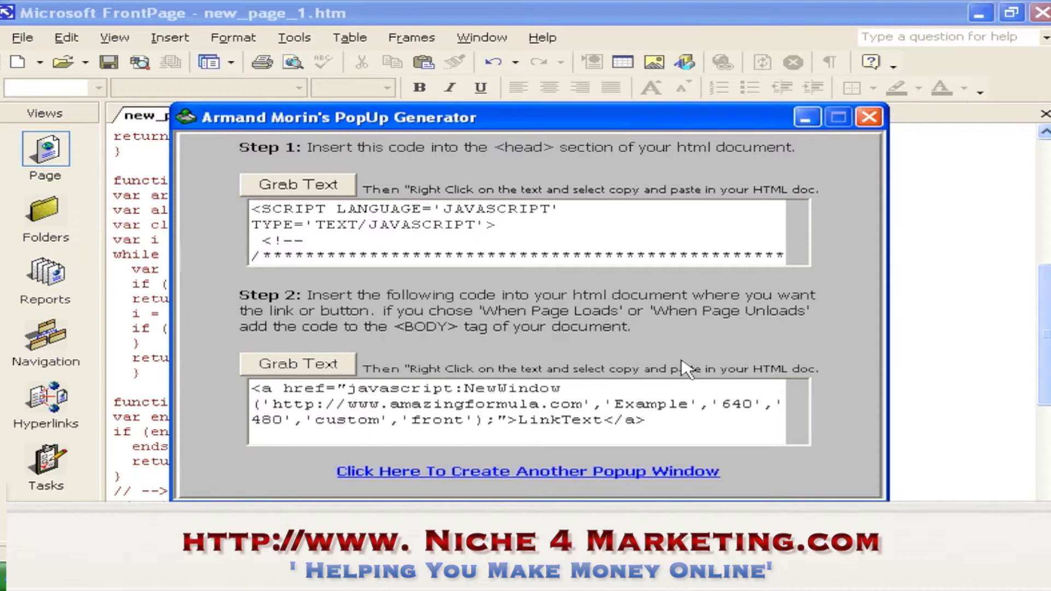
click(304, 373)
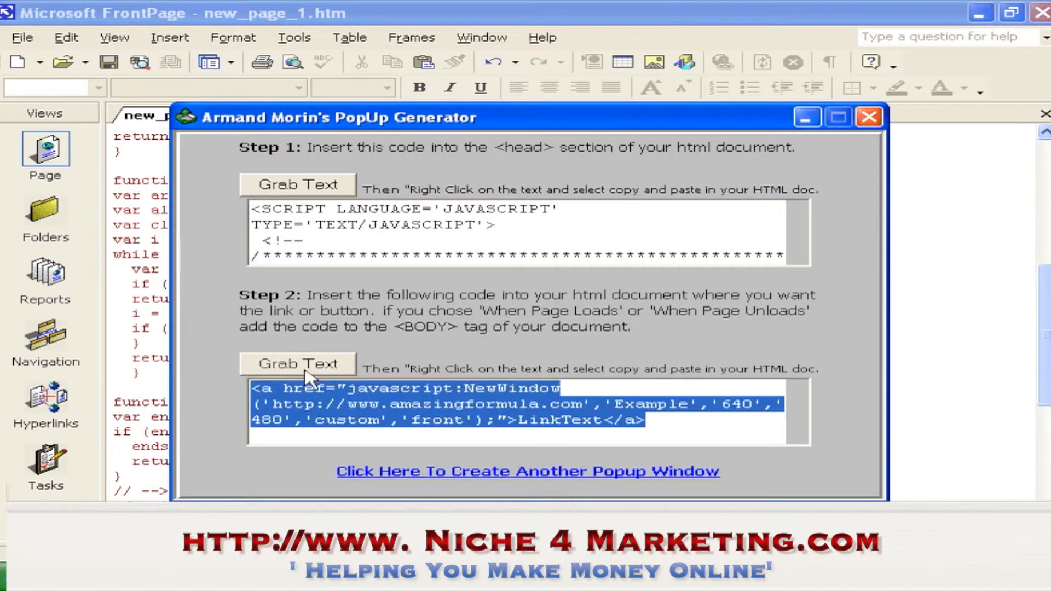
right_click(401, 411)
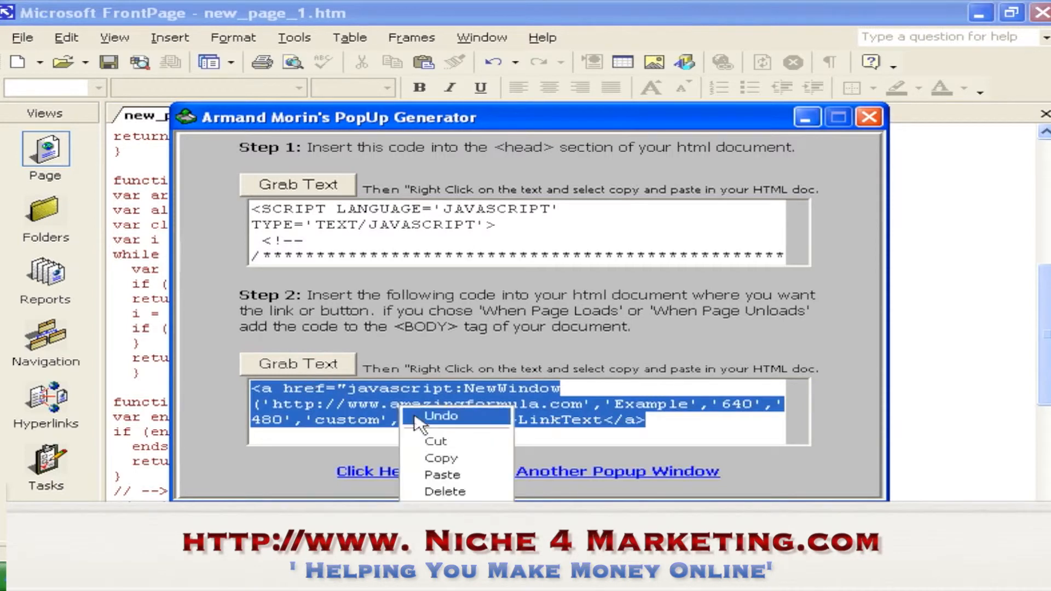
click(438, 455)
Paste the link code on a new line after the last paragraph in the body, then return to Normal view
click(657, 581)
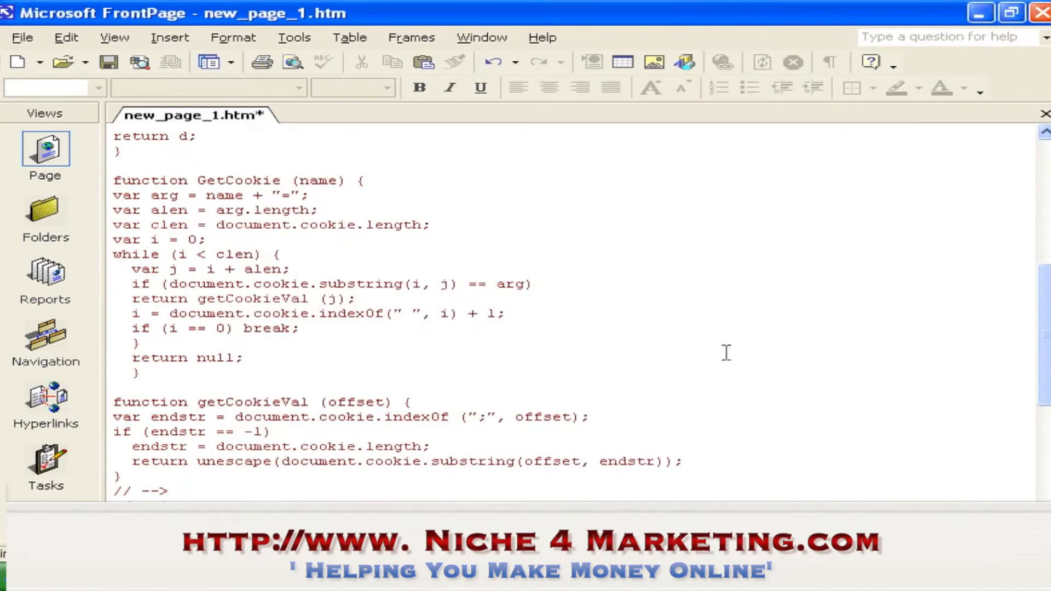
drag(1046, 333, 1047, 432)
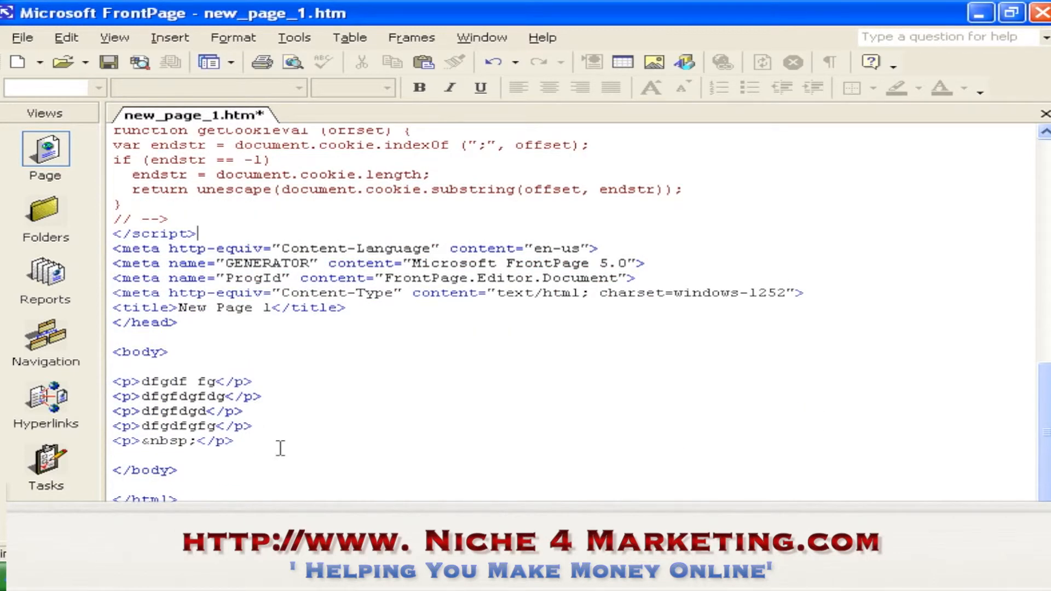
click(220, 462)
click(204, 455)
key(Return)
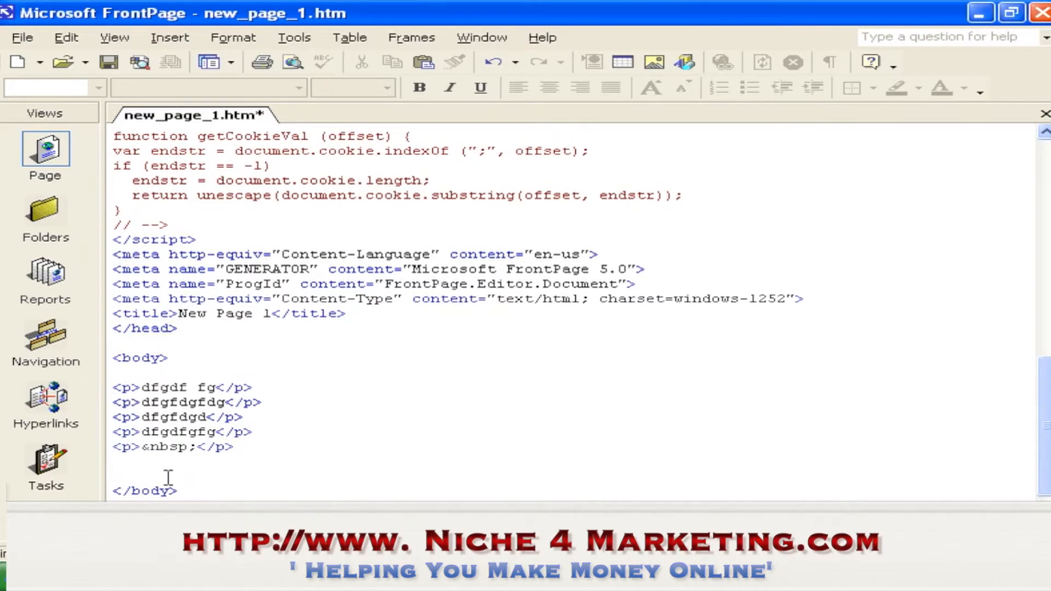
key(ctrl+v)
click(149, 517)
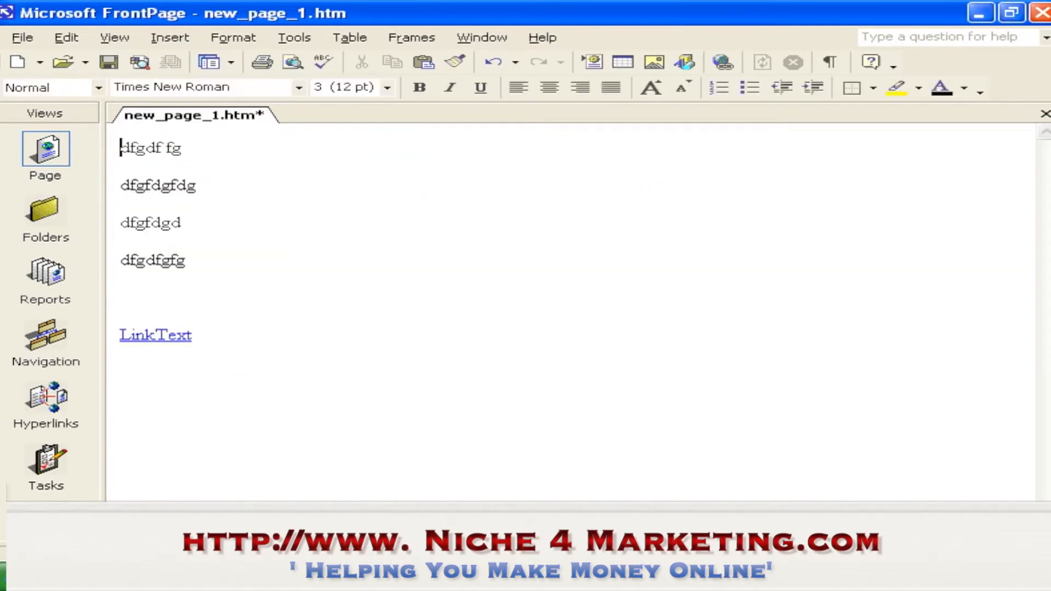
Preview the page, test the LinkText link to open the popup, and close the popup window
click(207, 336)
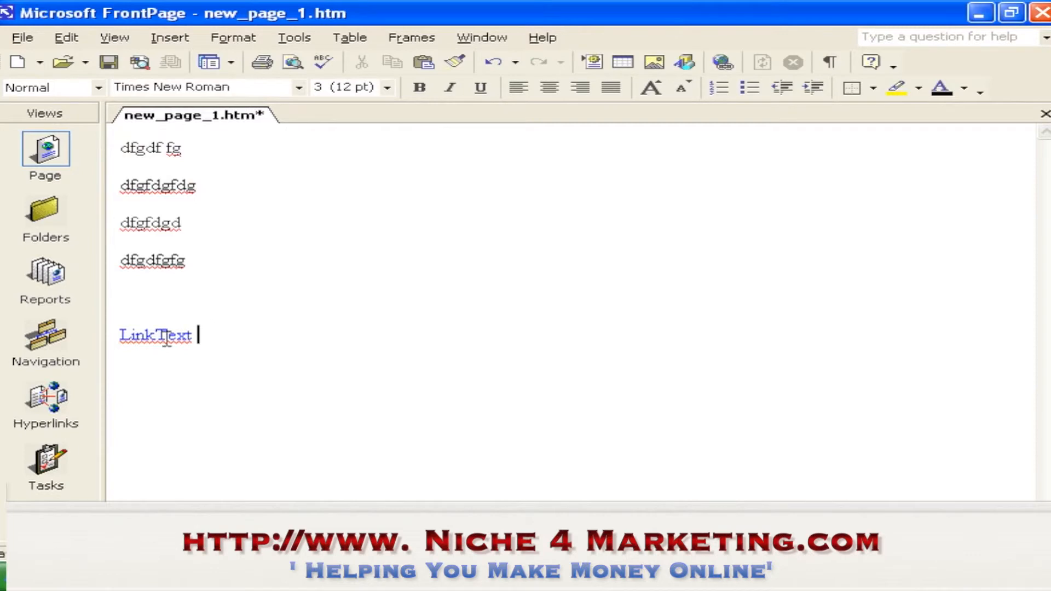
click(156, 336)
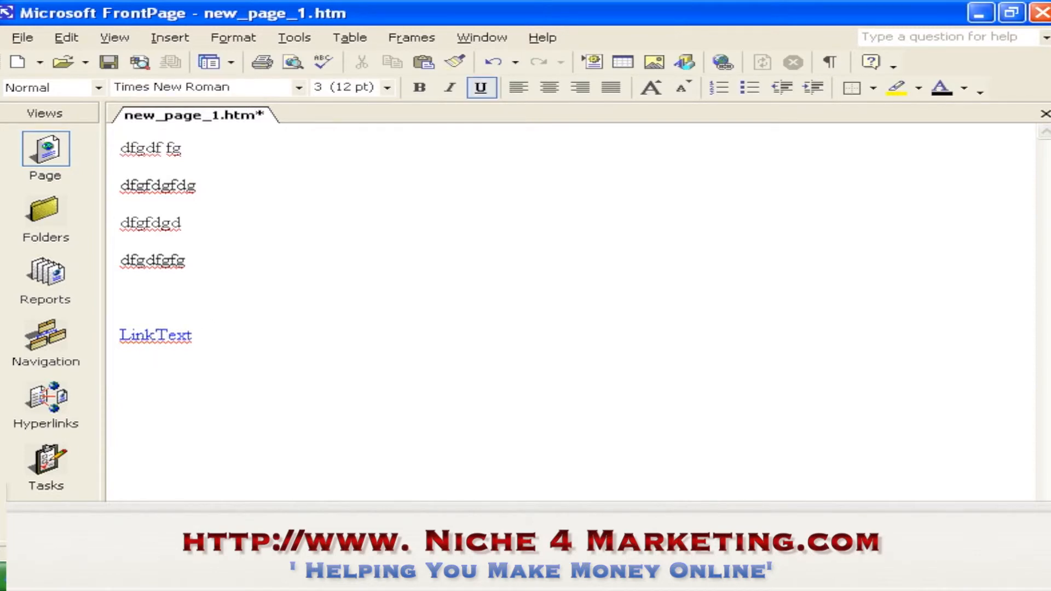
click(275, 516)
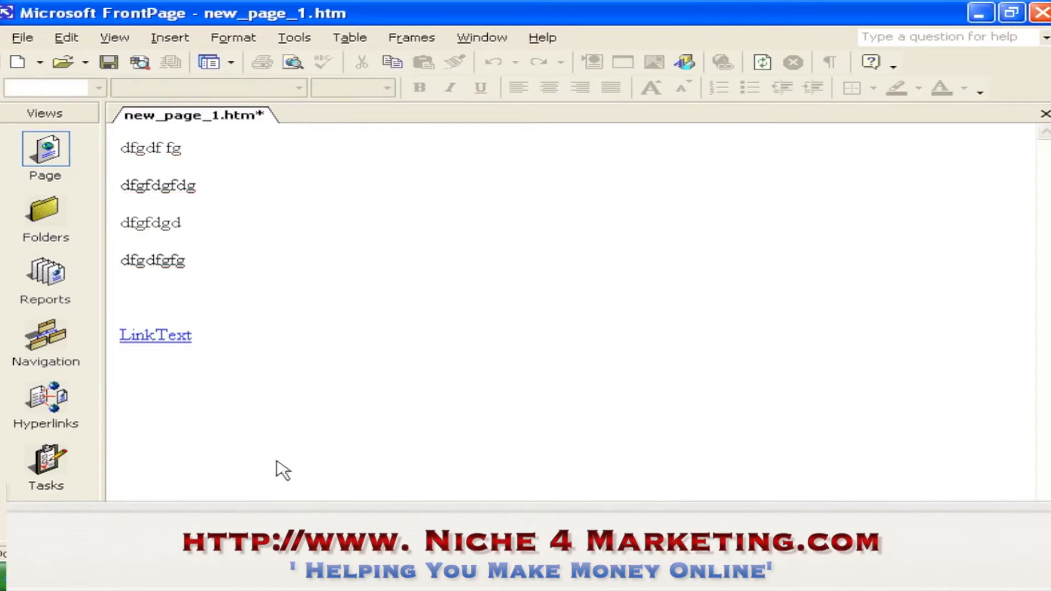
click(174, 340)
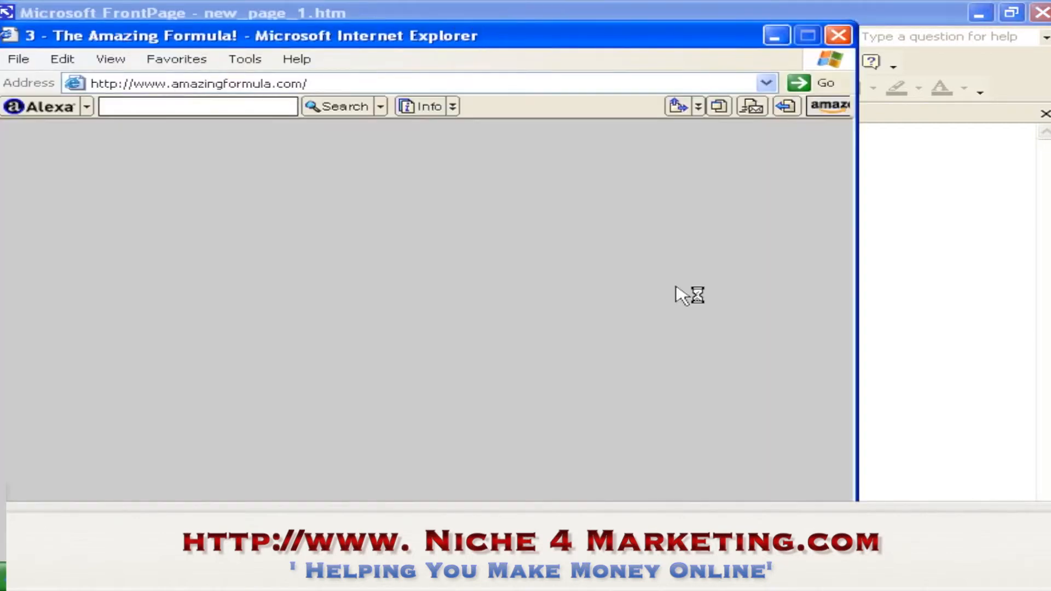
click(838, 35)
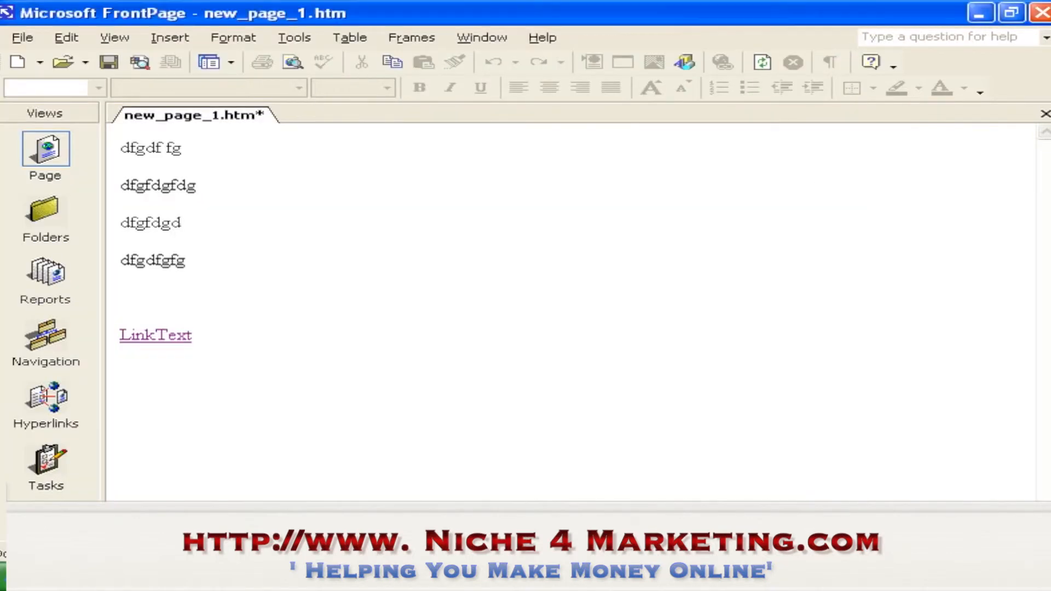
Return to the PopUp Generator's settings form to create another popup window
click(373, 577)
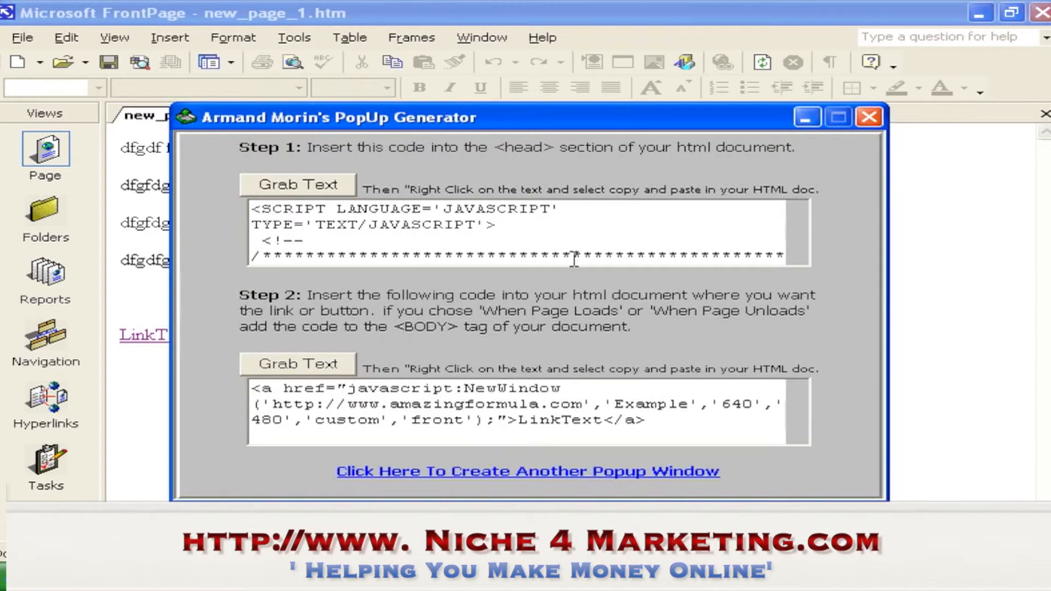
click(569, 472)
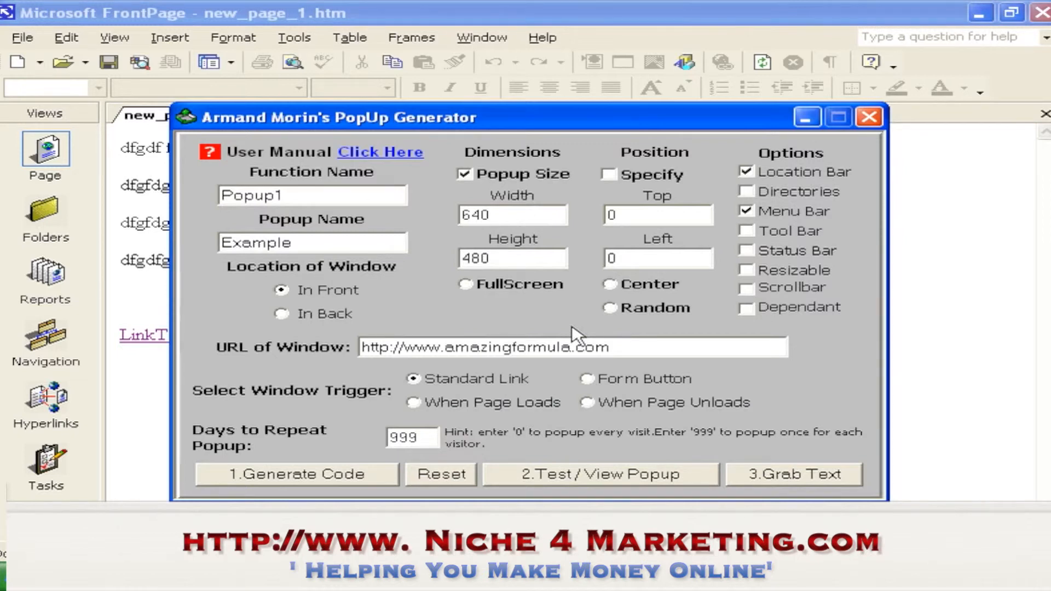
click(793, 474)
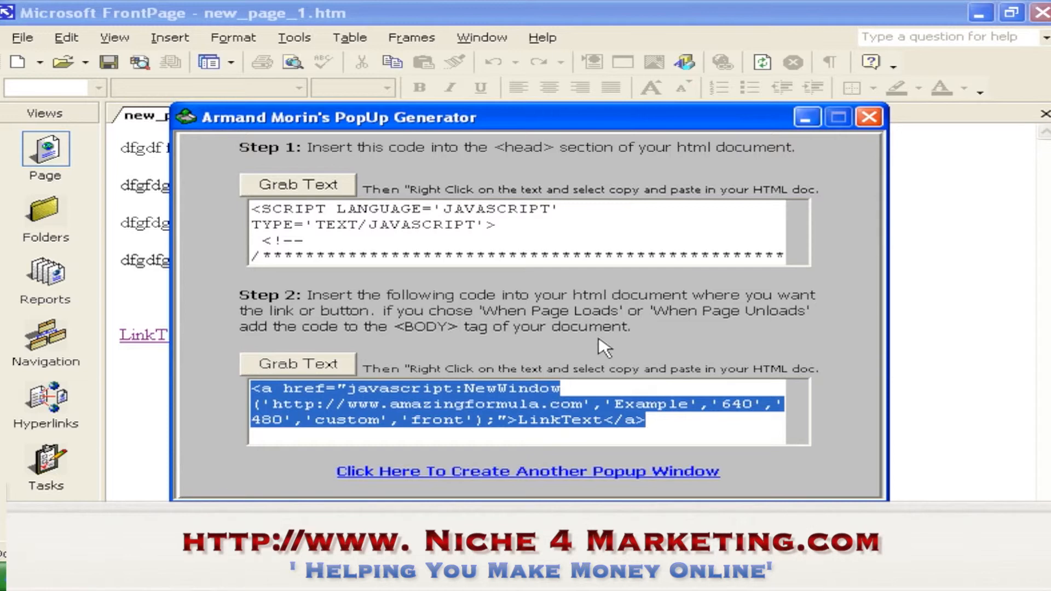
click(591, 472)
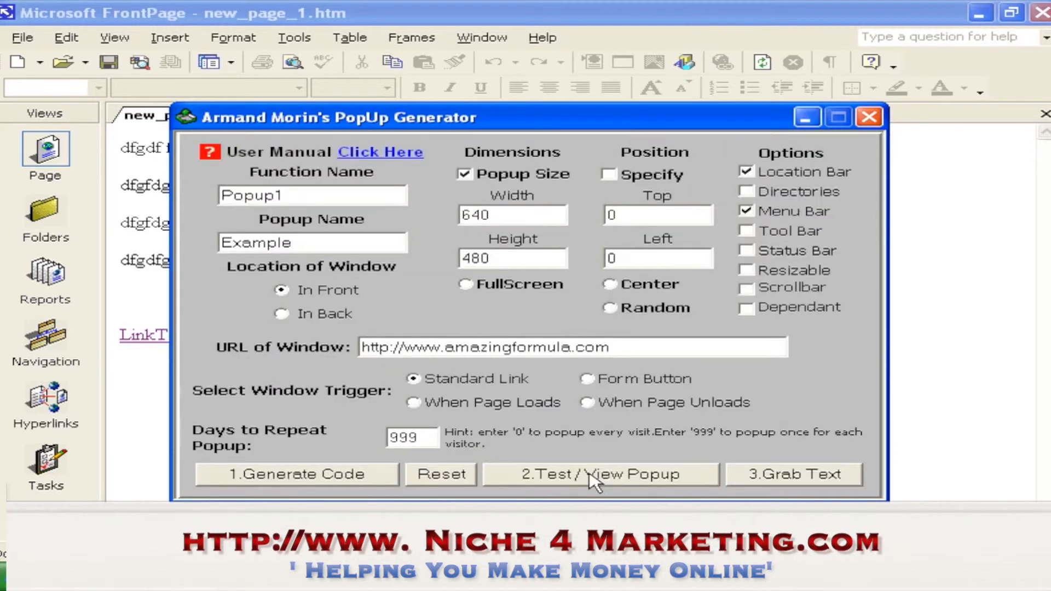